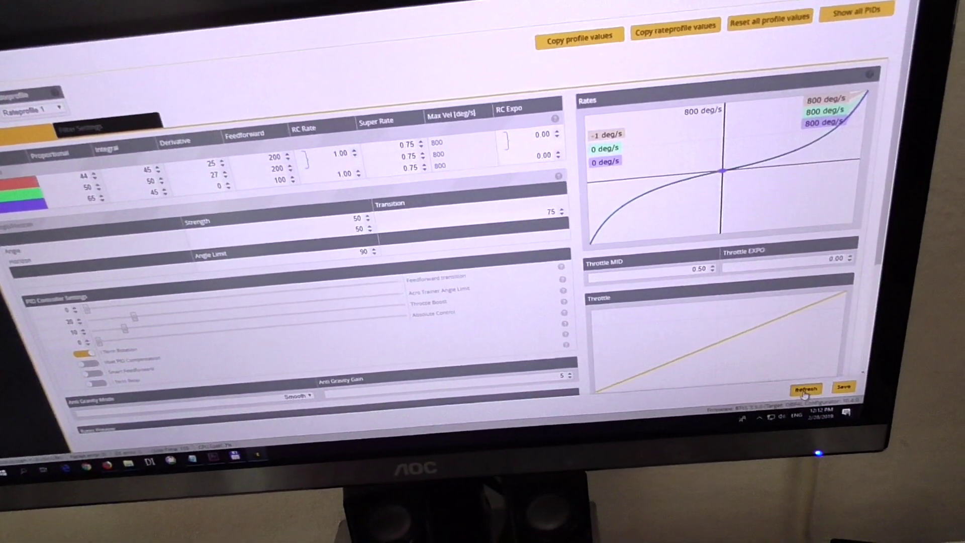
- Refresh the PID Tuning page so Roll proportional reads 45 (pitch 50, yaw 65 unchanged)
{"action": "left_click", "coordinate": [813, 399]}
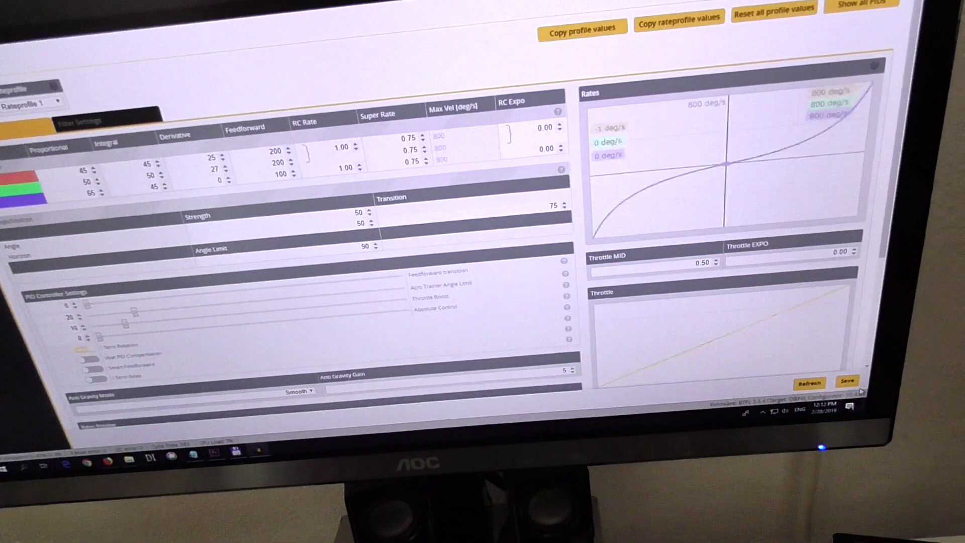